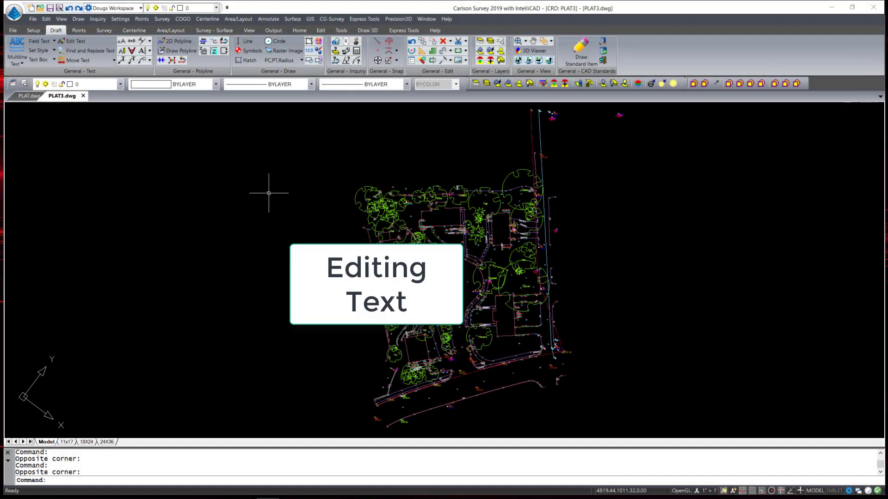
Open the Find and Replace Text dialog from the Edit > Text menu.
click(46, 19)
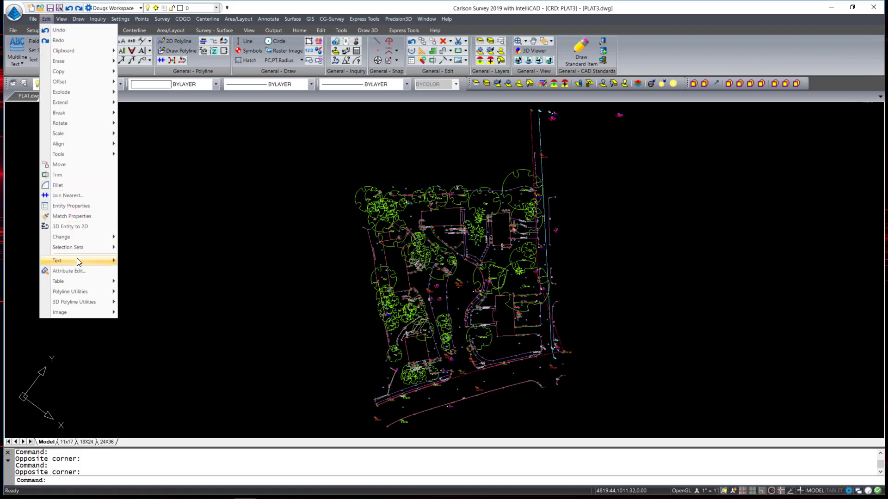
mouse_move(77, 261)
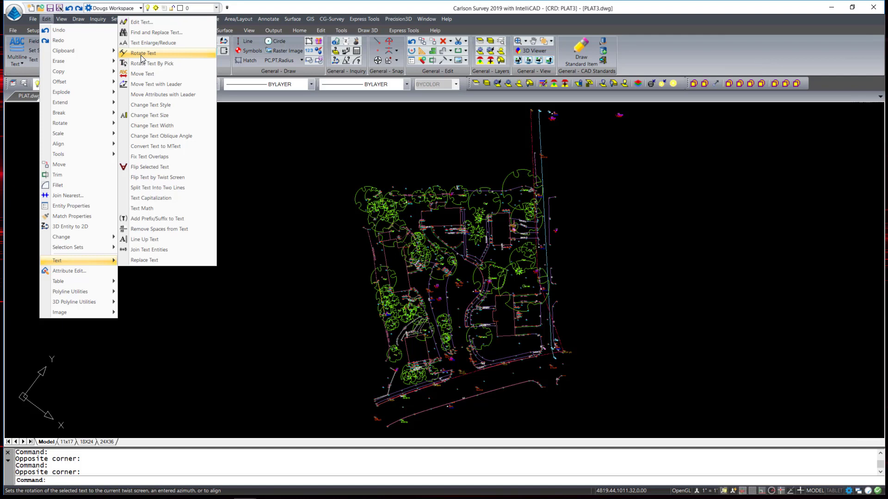
click(148, 33)
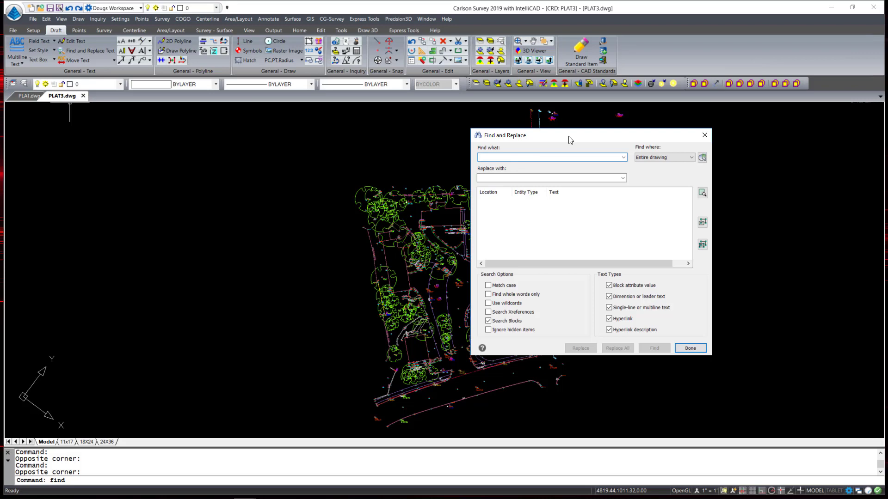
Enter RET WALL as the search text and RTW as its replacement.
text(RET)
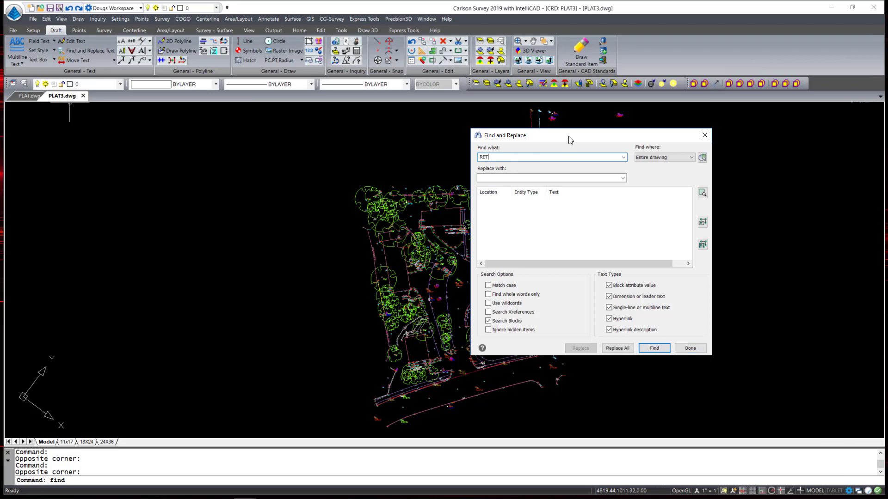
text( WALL)
click(567, 178)
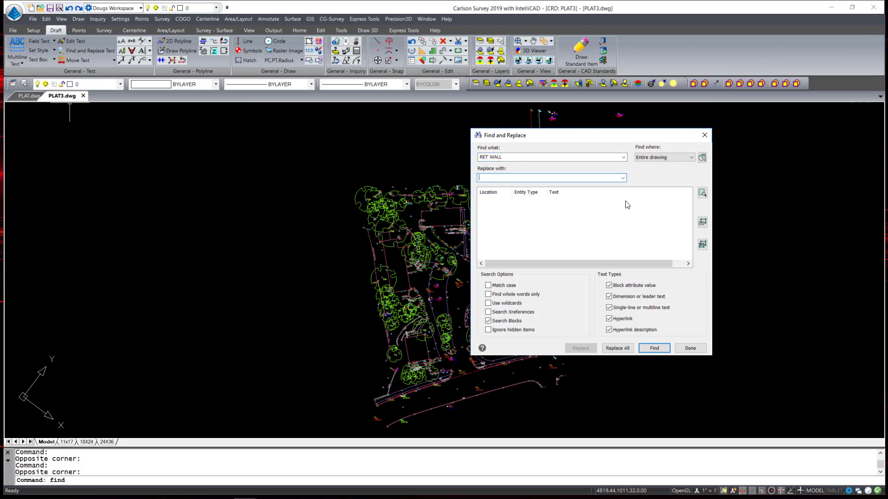
text(RTW)
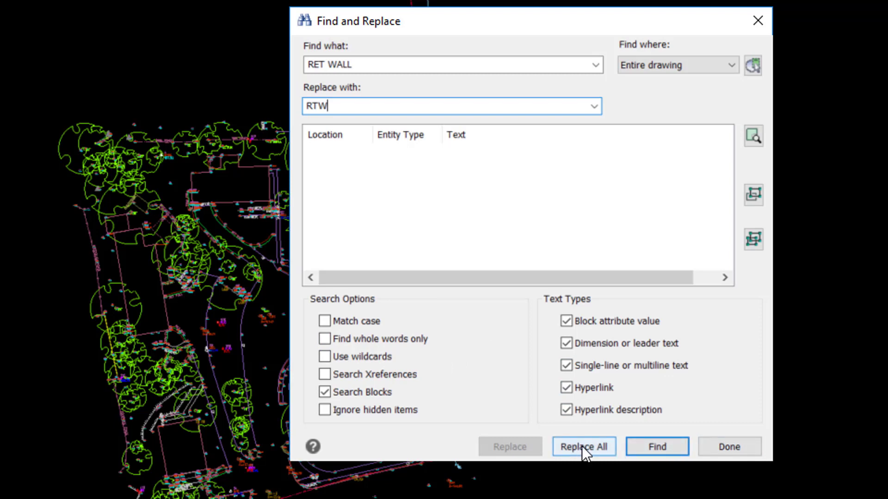
Find the 22 RET WALL matches and zoom the drawing to the second one.
click(658, 447)
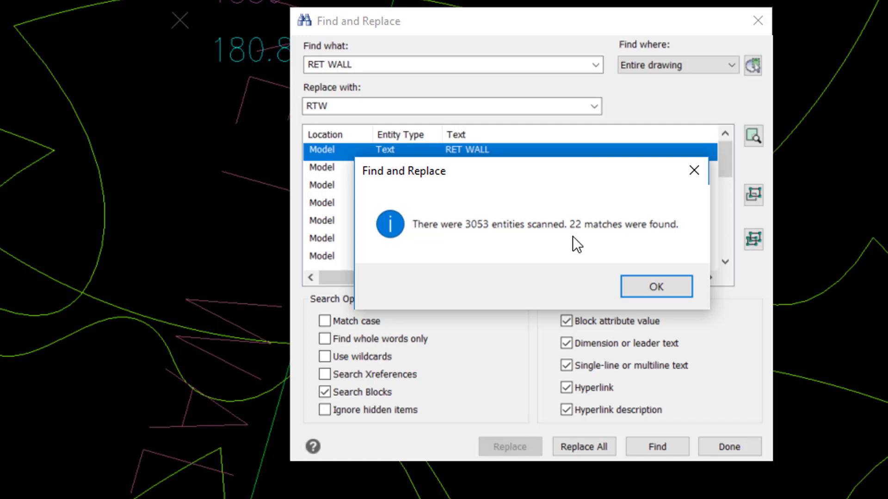
click(656, 286)
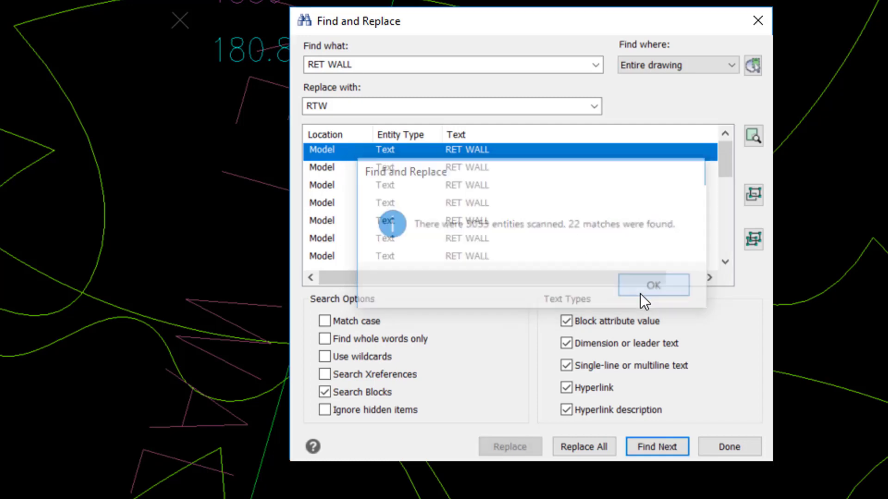
scroll(462, 204, down, 2)
scroll(463, 212, down, 2)
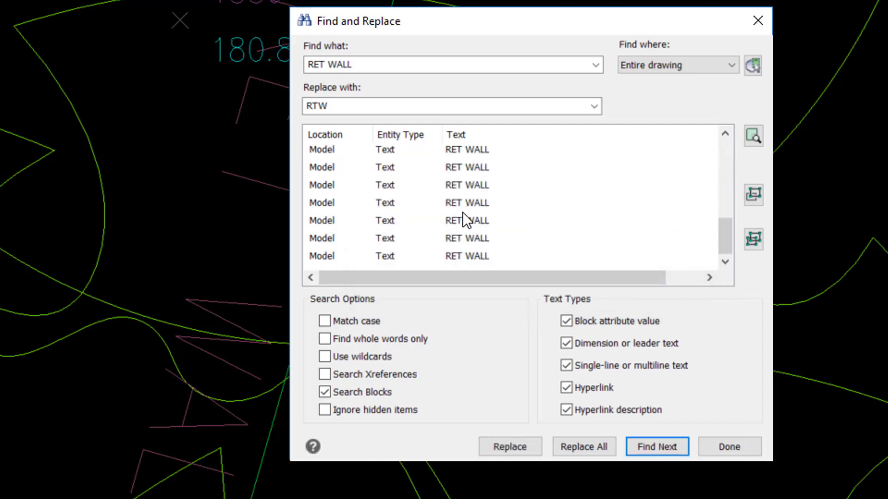
scroll(462, 212, up, 5)
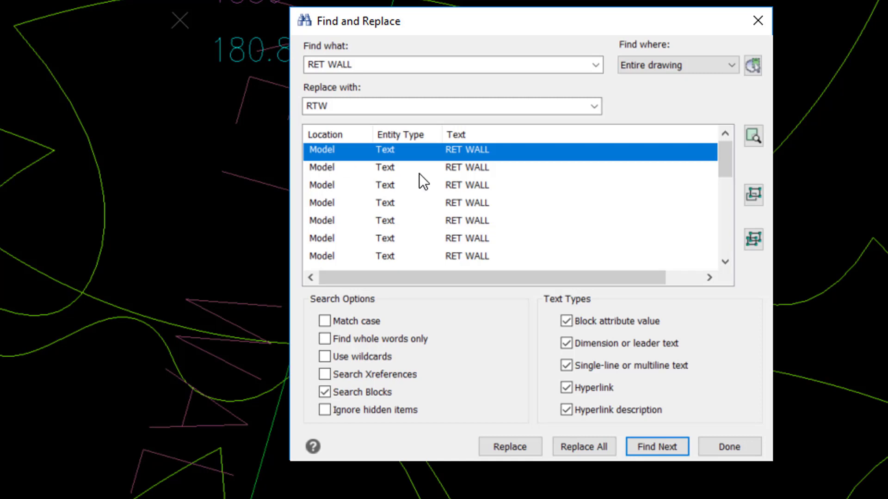
scroll(419, 173, down, 4)
click(464, 167)
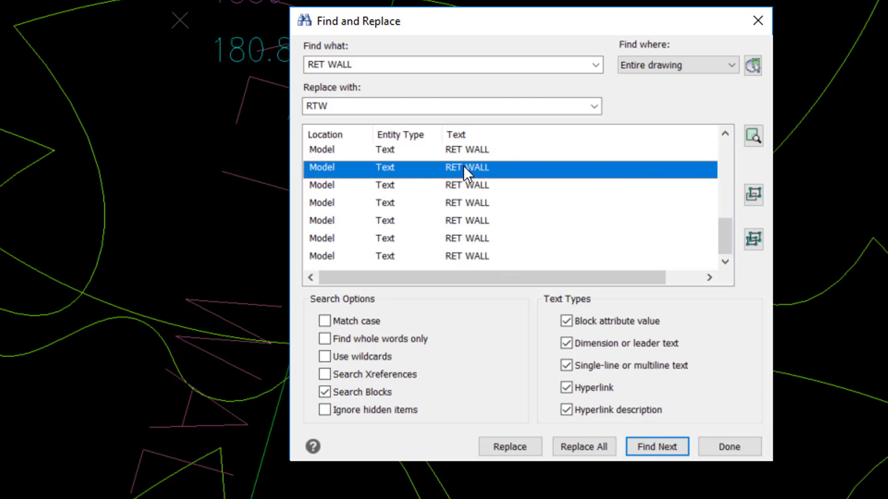
click(754, 137)
mouse_move(507, 32)
mouse_down()
mouse_move(749, 29)
mouse_move(615, 54)
mouse_move(508, 26)
mouse_up()
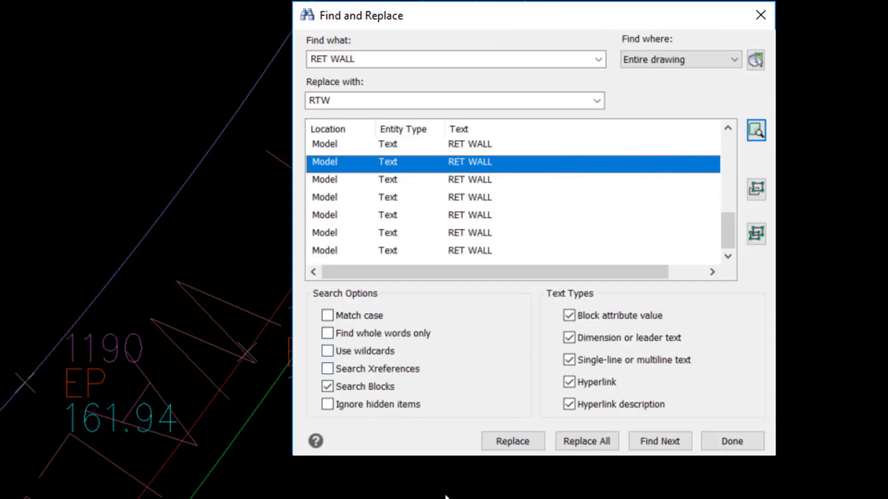
Replace all 22 RET WALL strings with RTW and confirm the result.
click(588, 440)
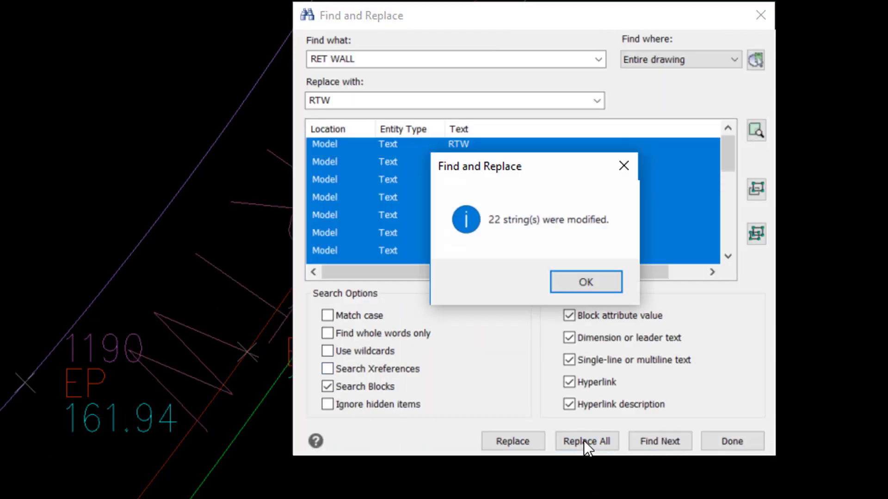
click(582, 291)
scroll(450, 307, down, 5)
scroll(119, 260, up, 6)
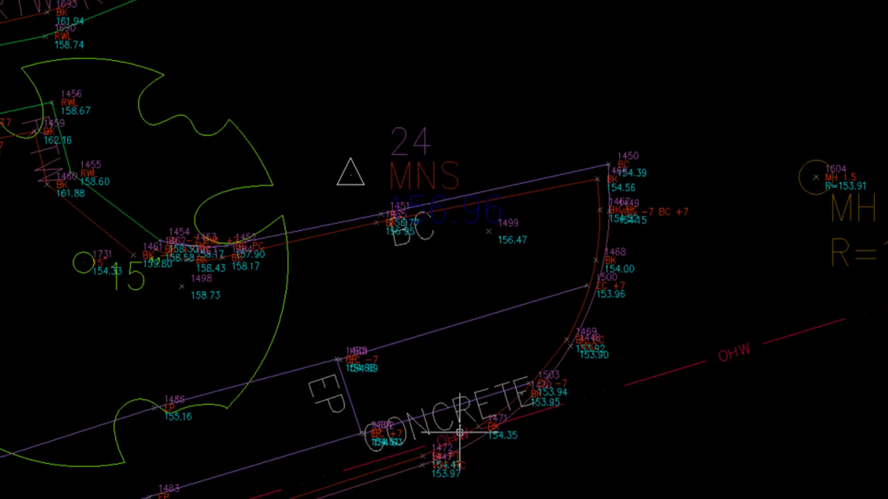
Reopen the search with FIND, looking for CONCRETE to replace with CONC.
scroll(459, 433, down, 3)
text(find)
key(Return)
text(CONC)
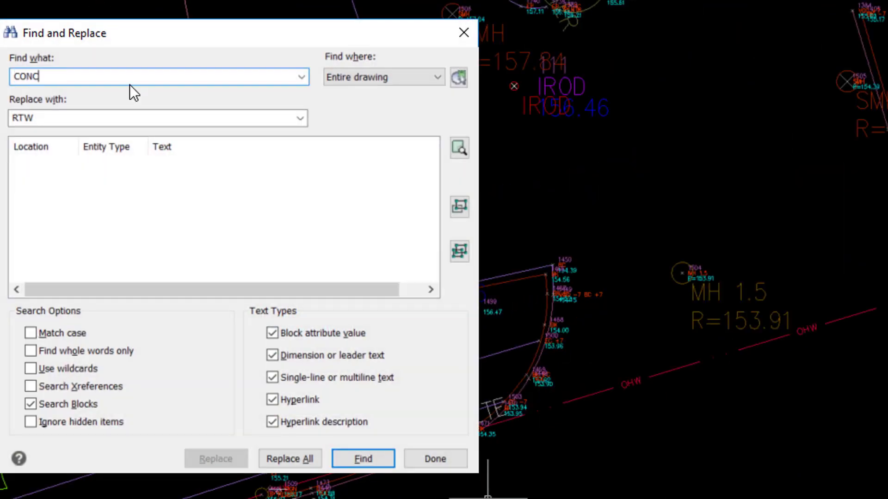
text(RETE)
double_click(36, 118)
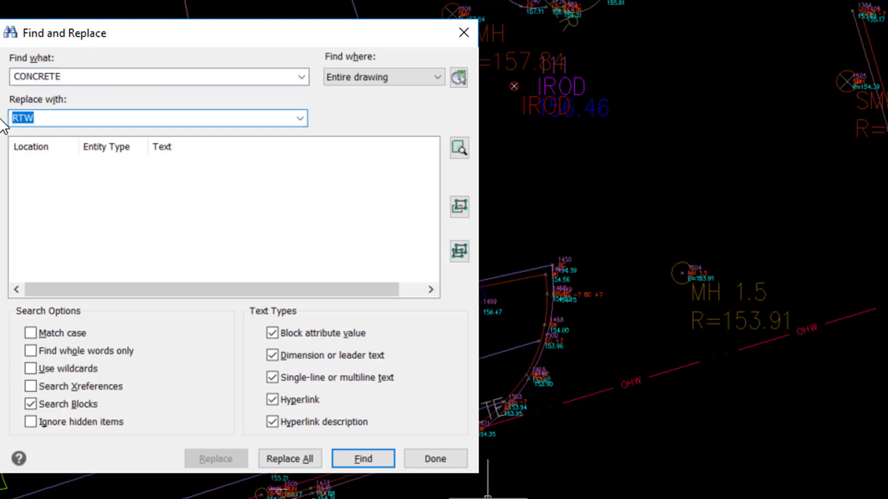
text(CONC.)
Replace every CONCRETE label in the drawing with CONC.
click(282, 459)
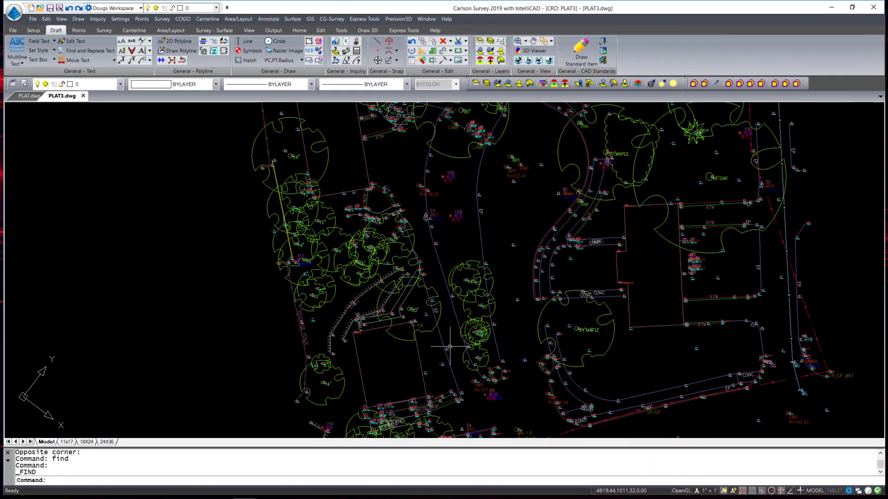
scroll(450, 346, down, 2)
scroll(445, 317, up, 5)
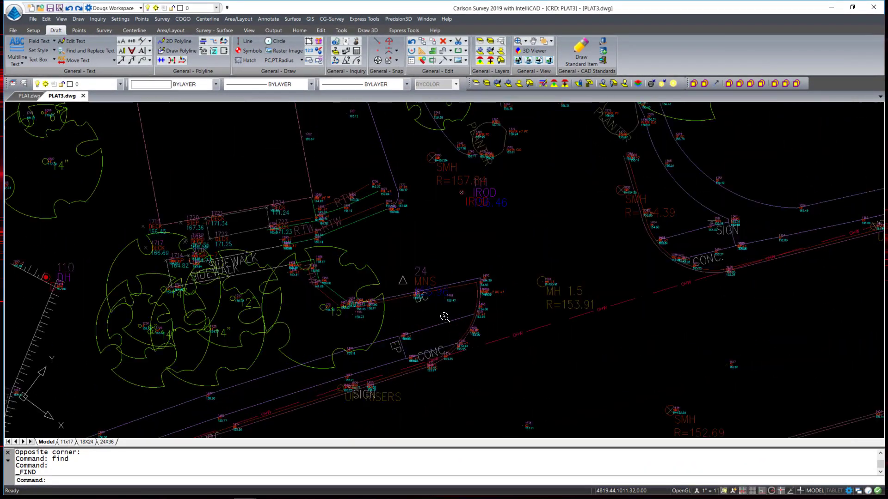
scroll(443, 342, up, 3)
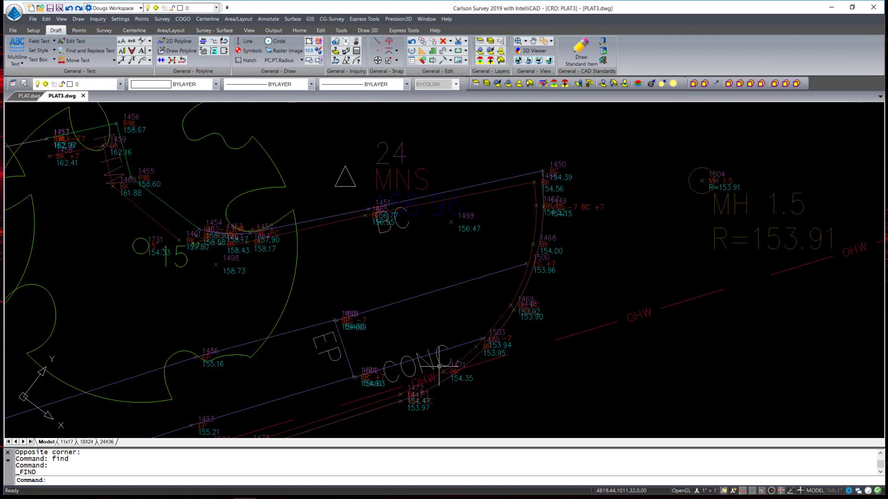
Inspect the new CONC. label and undo an accidental grip stretch.
click(420, 363)
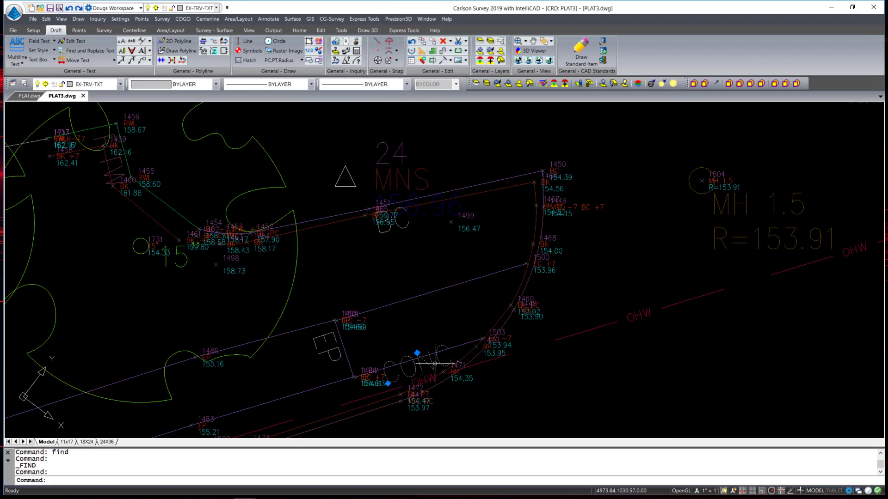
click(435, 363)
key(ctrl+z)
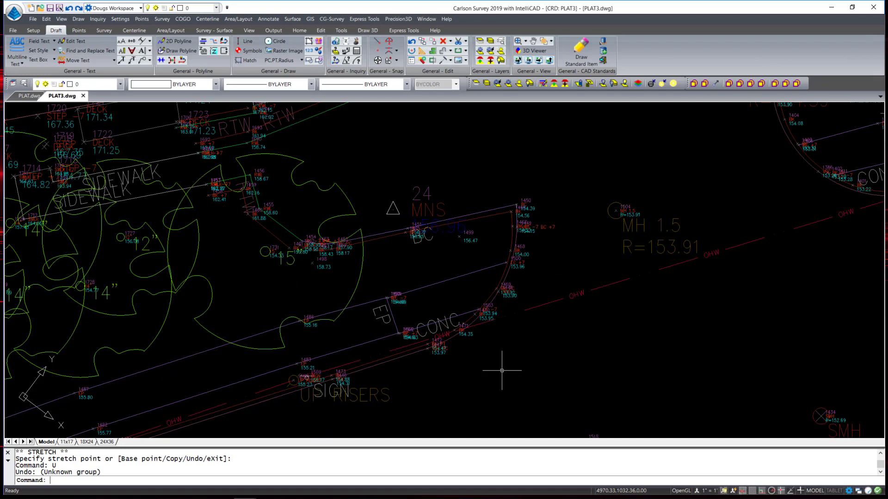
click(46, 19)
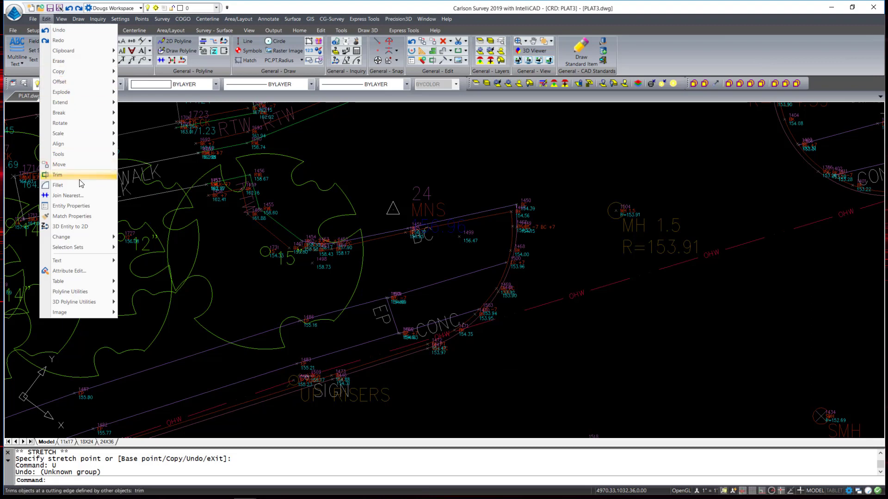
mouse_move(85, 261)
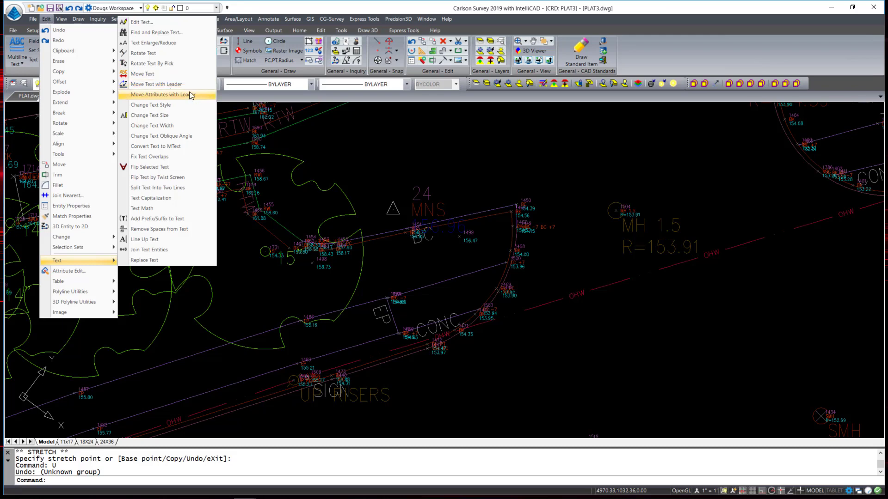
click(312, 137)
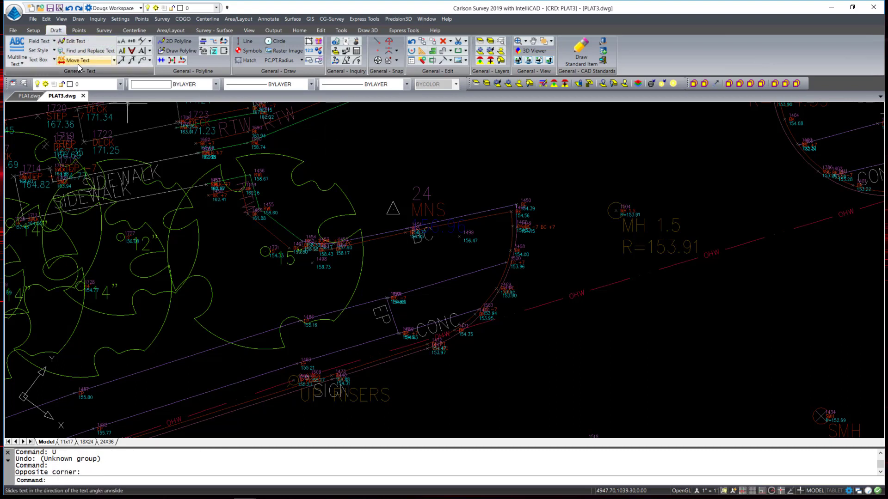
Move the UP RISERS and SIGN labels onto leaders pointing back to the sign.
click(113, 61)
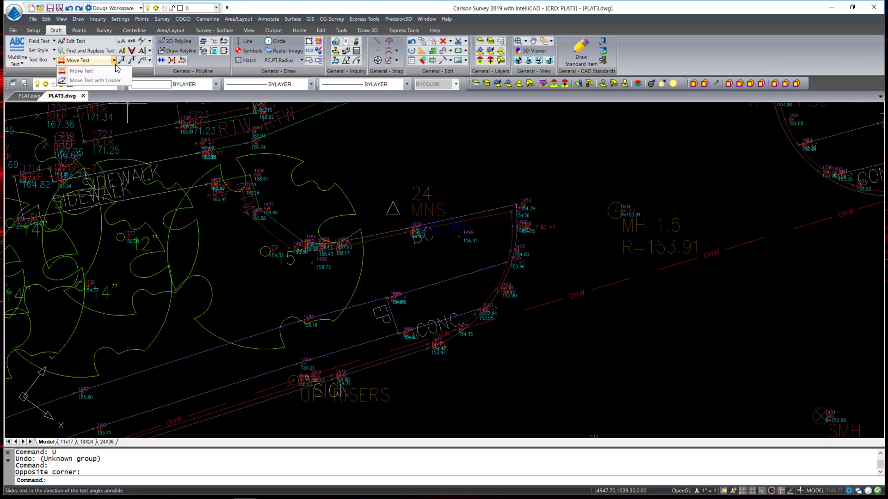
click(89, 81)
middle_drag(352, 361, 368, 218)
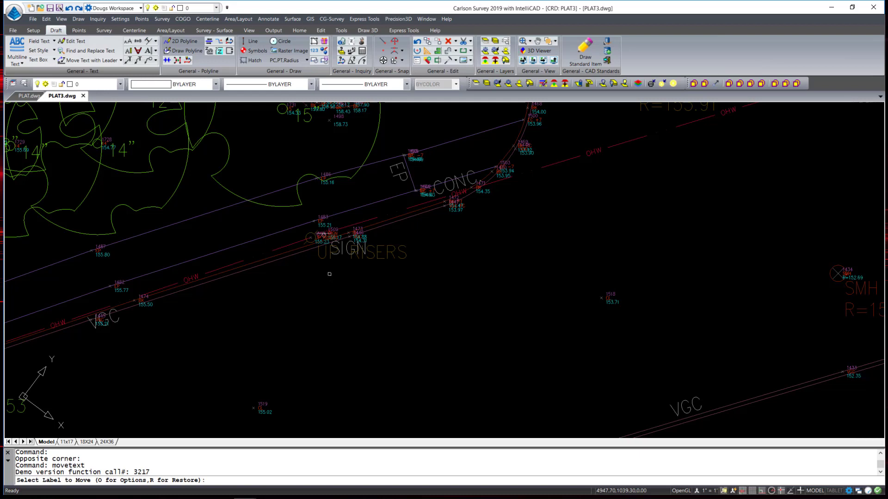
click(325, 256)
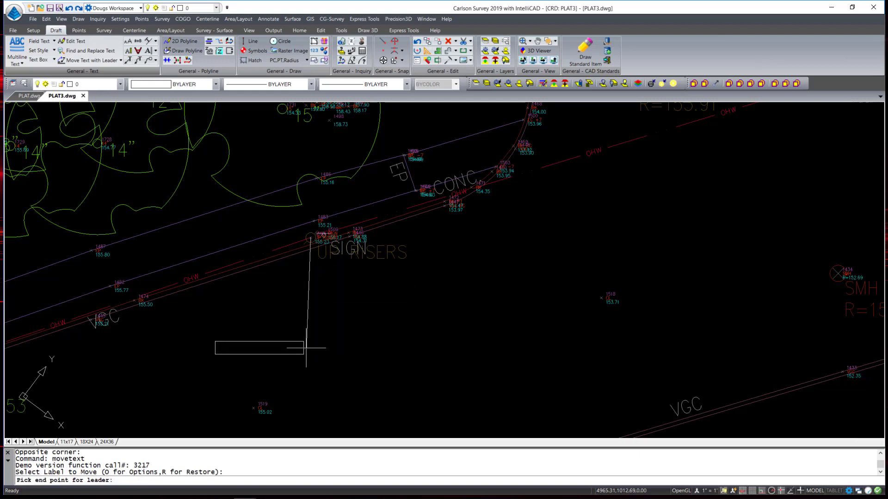
click(316, 362)
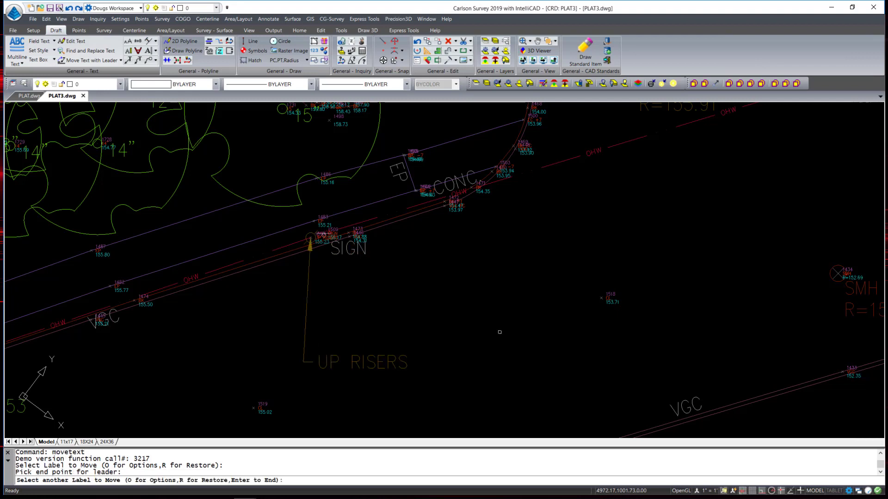
click(355, 254)
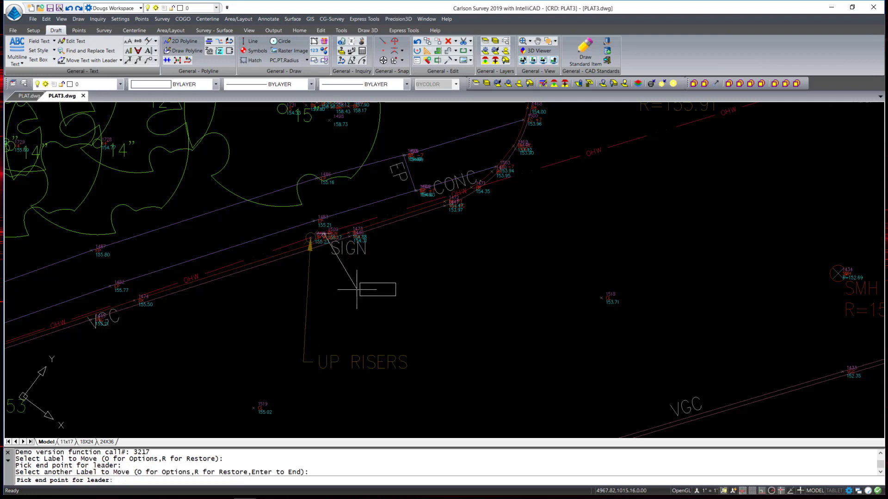
click(357, 297)
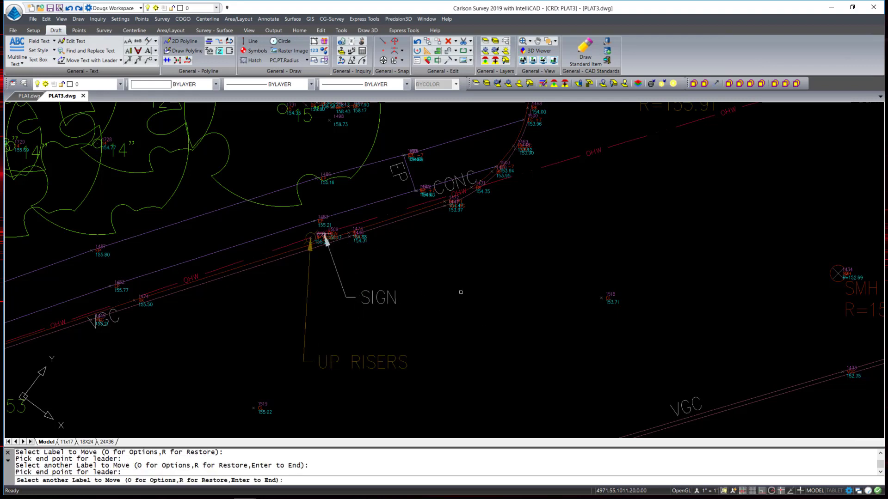
Put the CONC label right of the curb on a leader and shift UP RISERS further left.
middle_drag(478, 292, 436, 336)
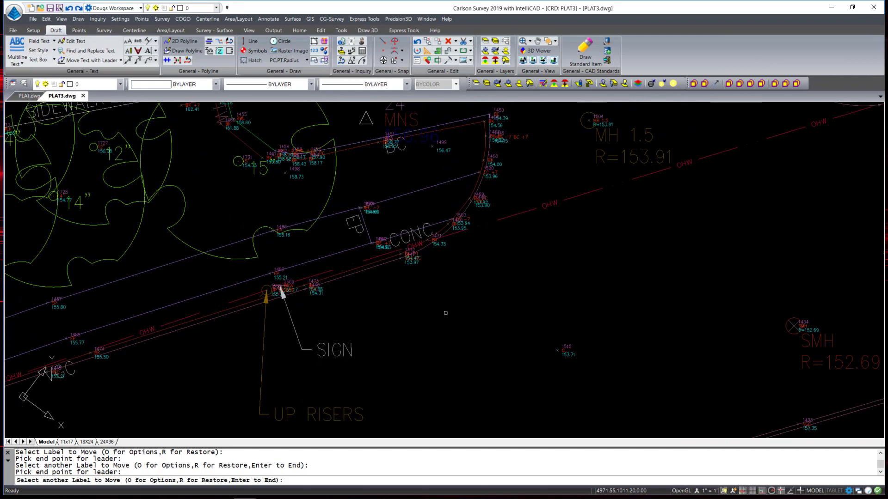
click(418, 228)
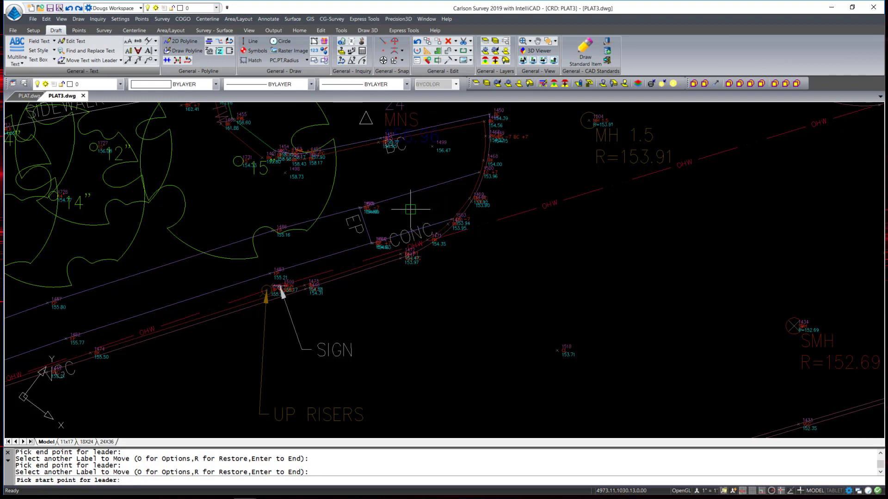
click(414, 213)
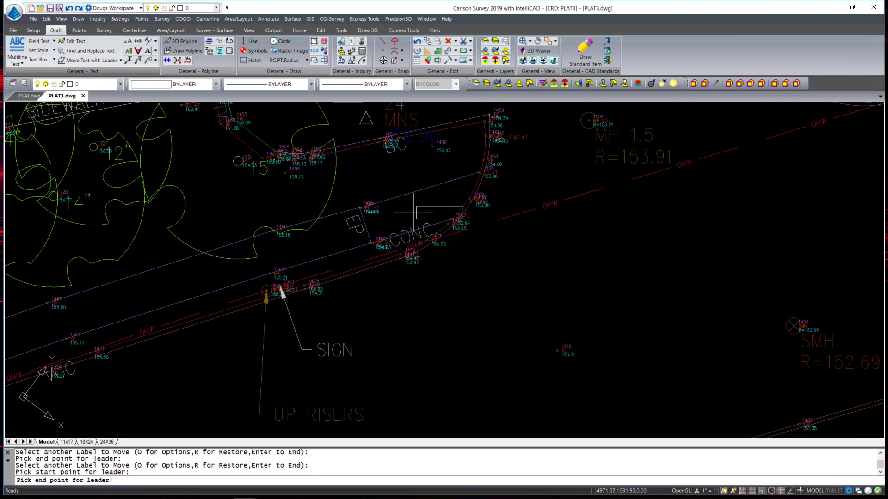
click(486, 259)
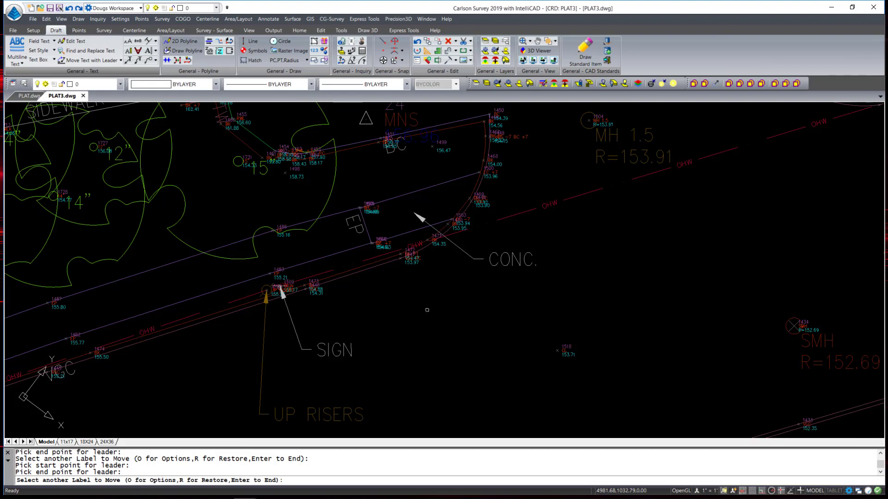
middle_drag(461, 307, 482, 281)
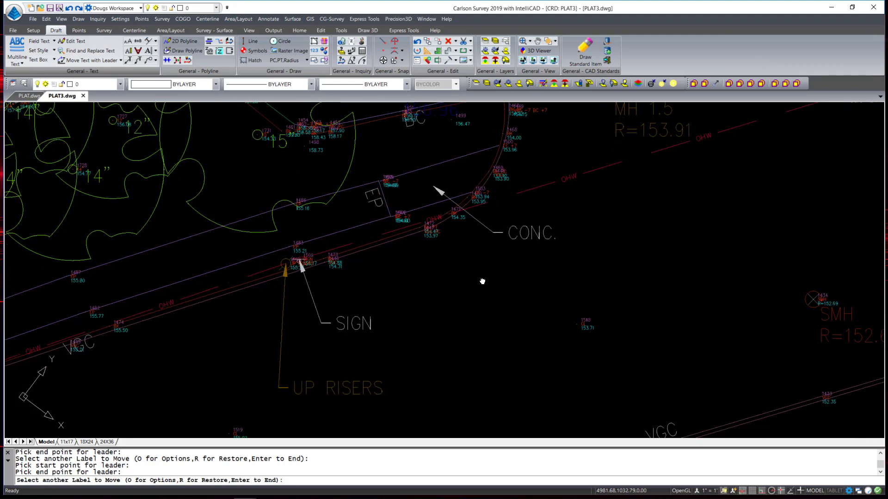
click(347, 388)
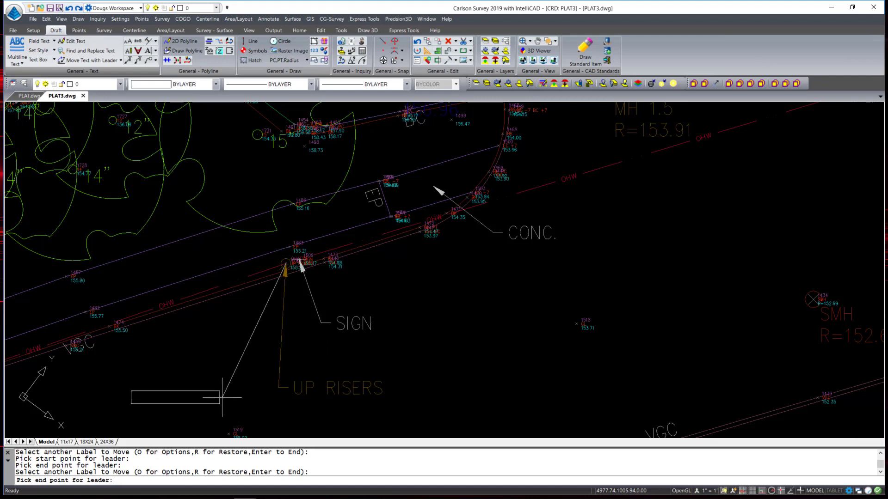
click(235, 396)
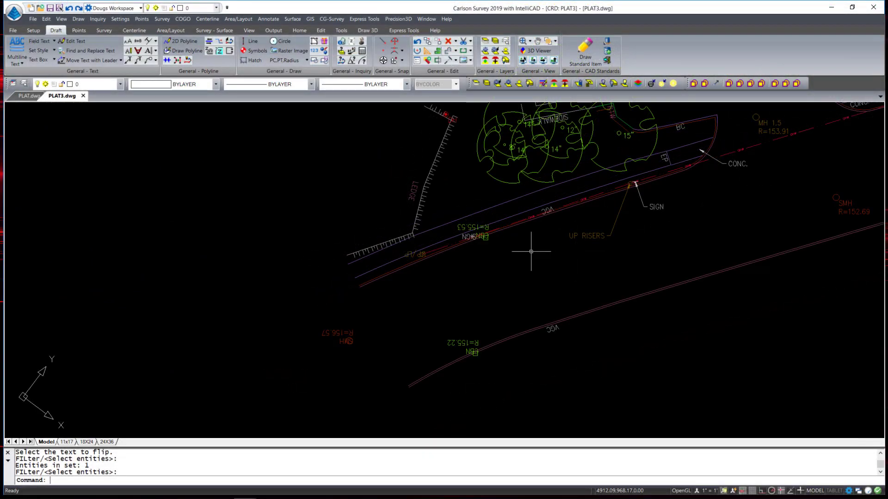
Flip the upside-down SMH, CBN, VGC and LEDGE labels upright with Flip Text by Twist Screen.
scroll(459, 356, up, 3)
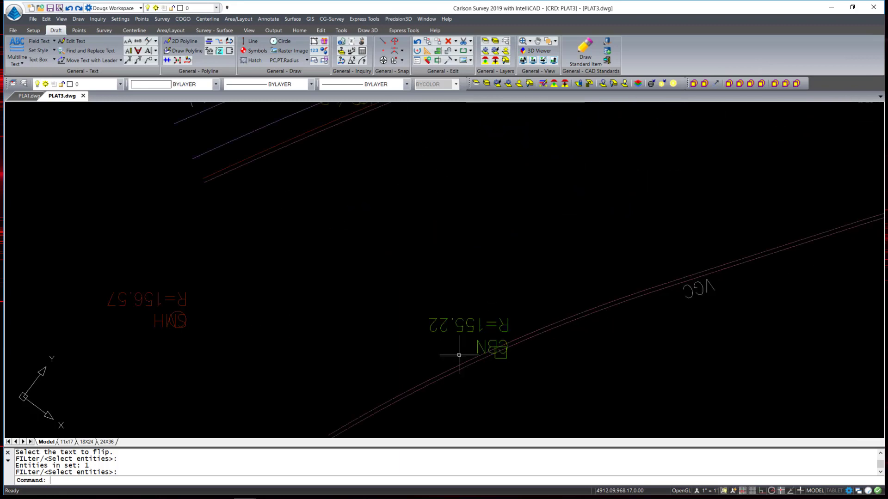
scroll(455, 355, down, 3)
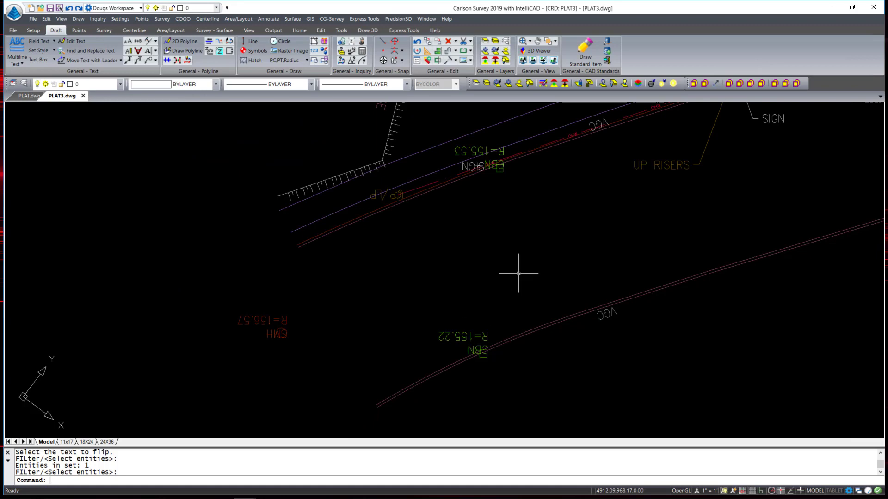
middle_drag(519, 272, 517, 312)
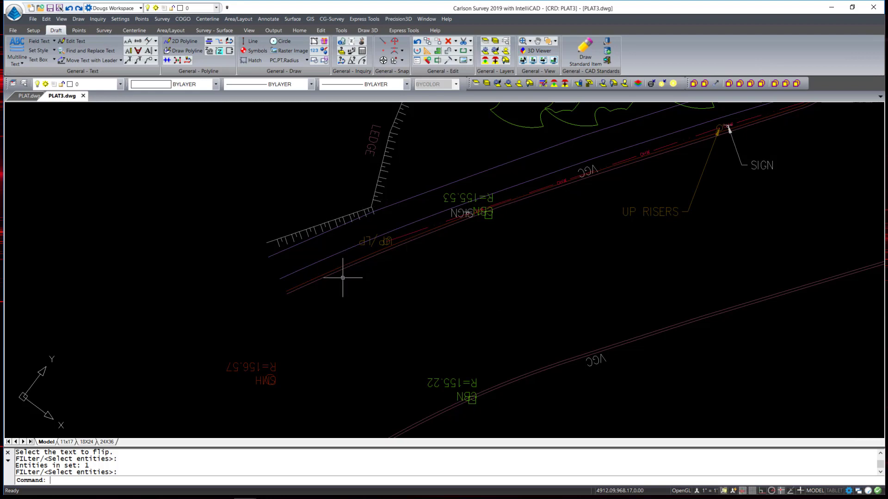
click(48, 20)
mouse_move(75, 263)
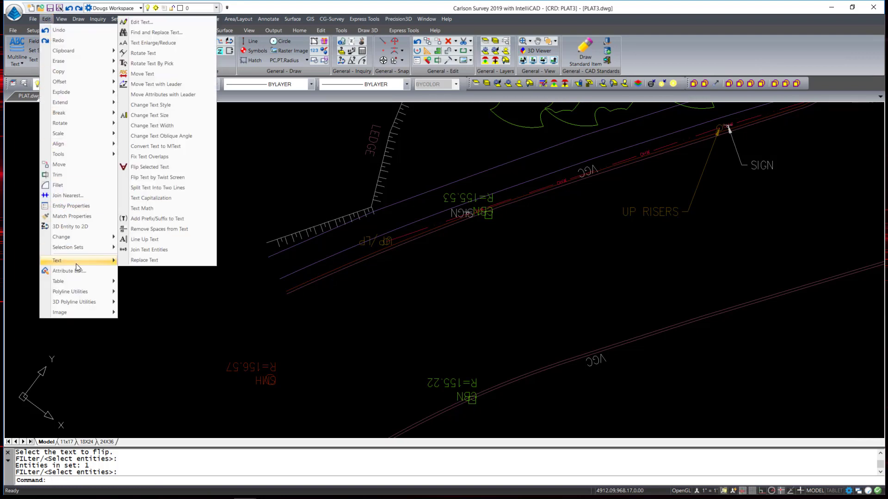
click(162, 177)
click(150, 427)
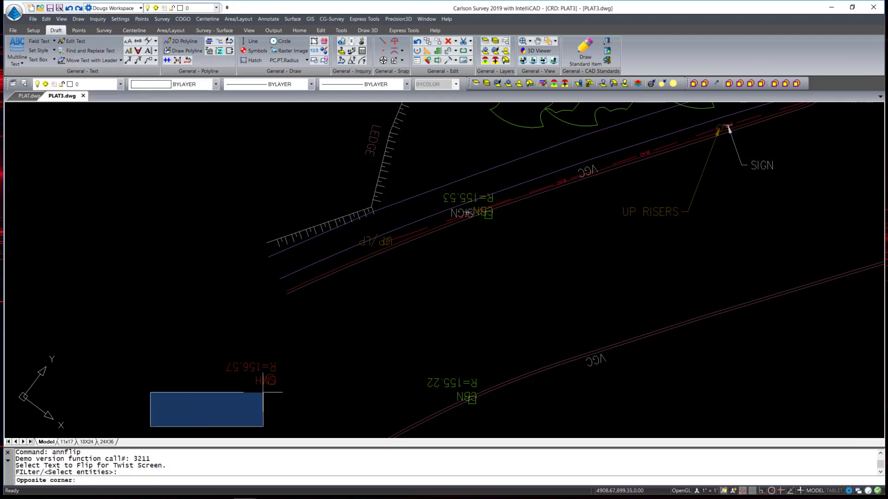
click(791, 112)
key(Return)
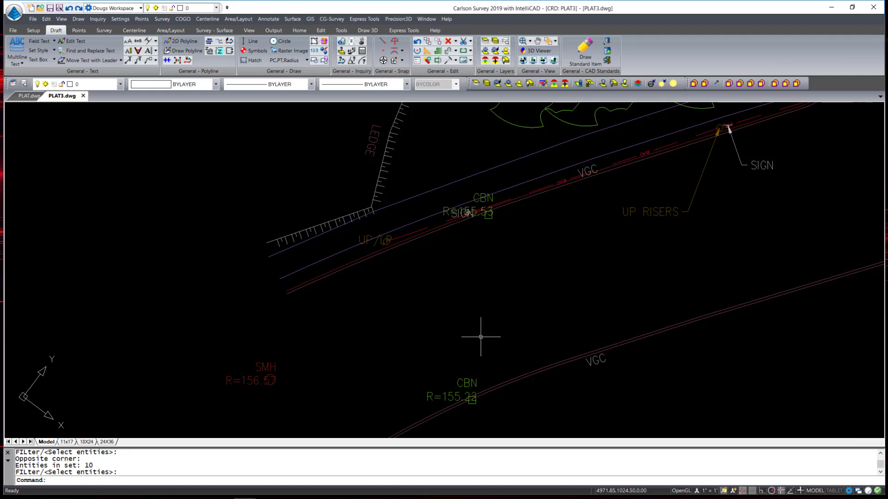
Nudge the SMH label slightly to the right.
click(276, 379)
click(276, 384)
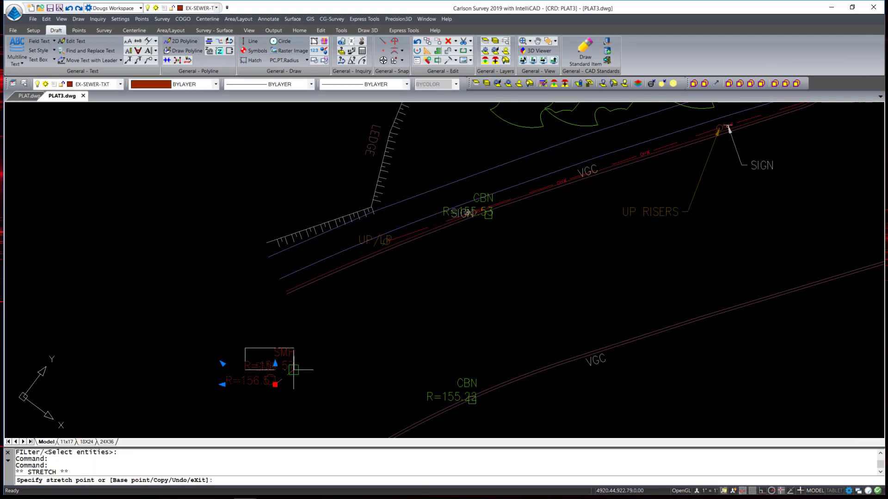
click(338, 381)
key(Escape)
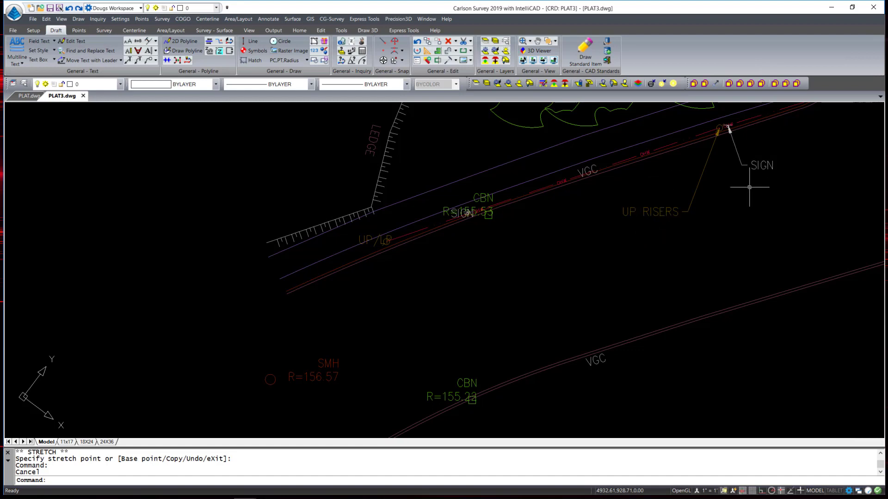
Move the CBN R=155.53, SIGN and UP/LP labels lower onto leaders.
click(80, 62)
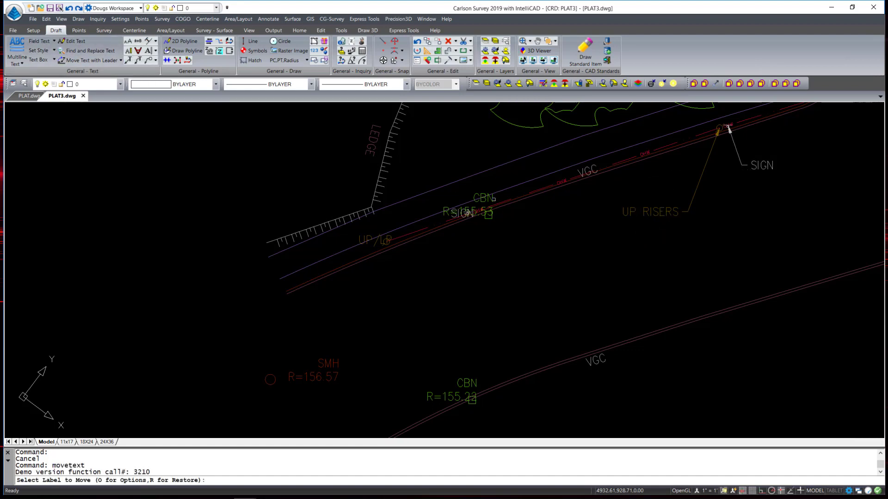
click(489, 198)
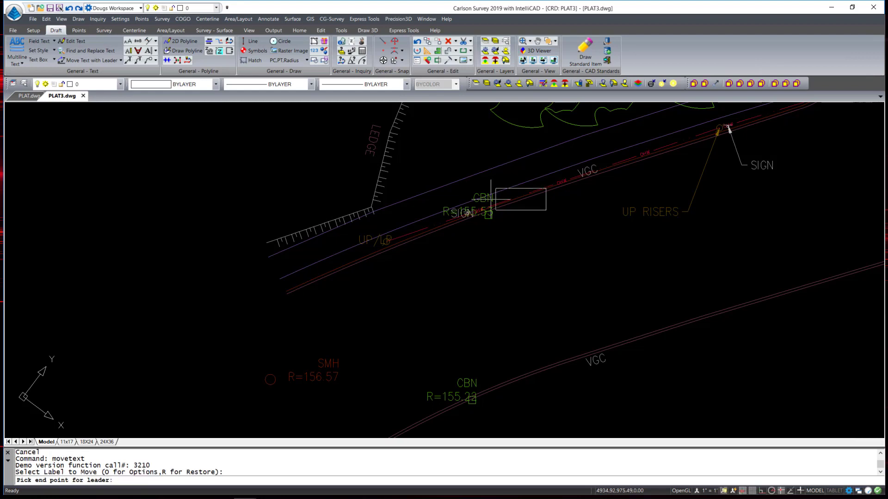
click(515, 235)
click(461, 212)
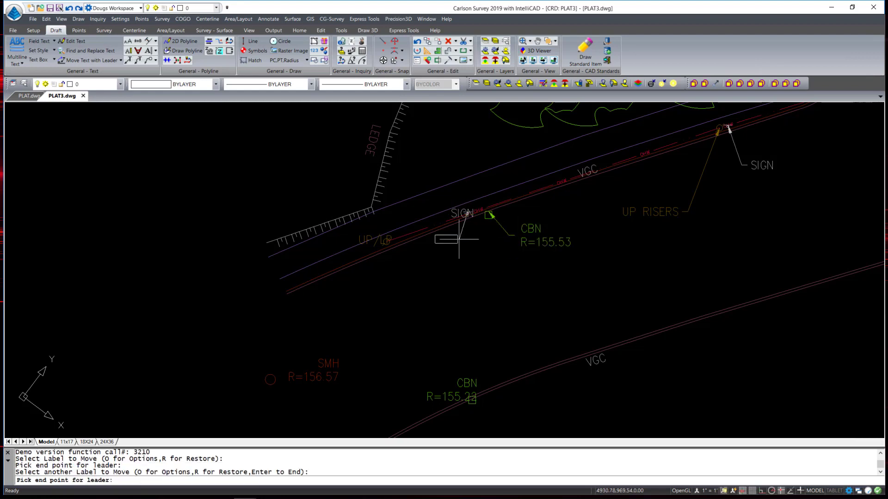
click(470, 245)
click(369, 236)
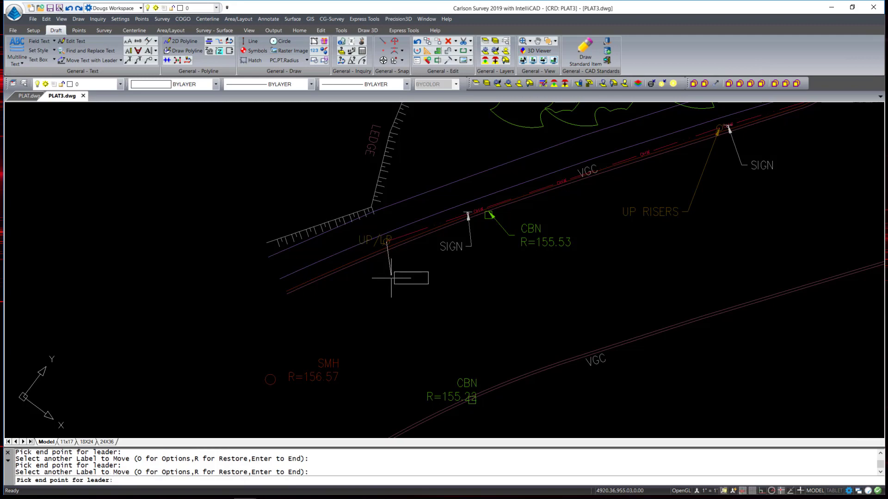
click(393, 278)
Move the lower CBN R=155.22 label up-left on a leader, then zoom extents.
click(455, 391)
click(462, 374)
key(Escape)
text(elect)
key(Return)
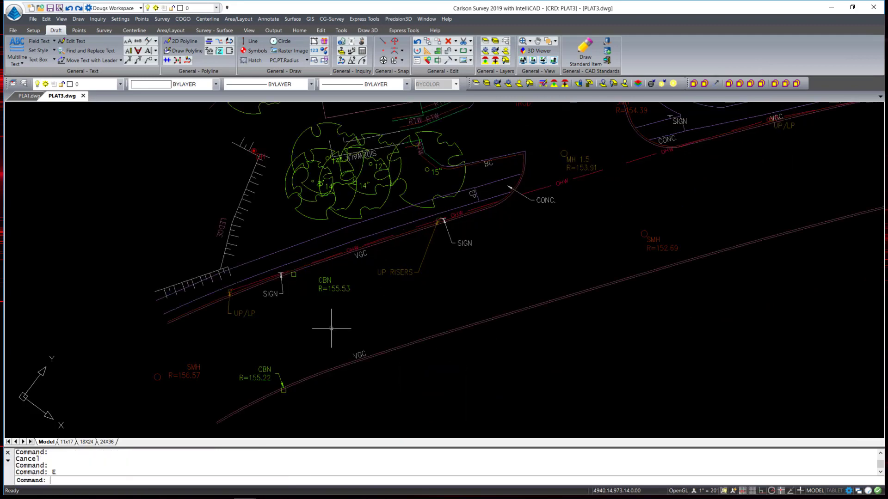
scroll(293, 275, up, 6)
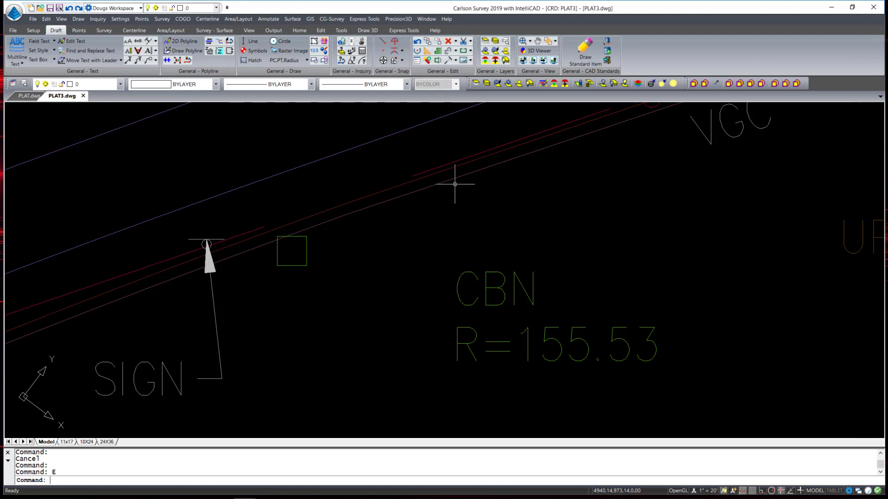
scroll(456, 183, down, 2)
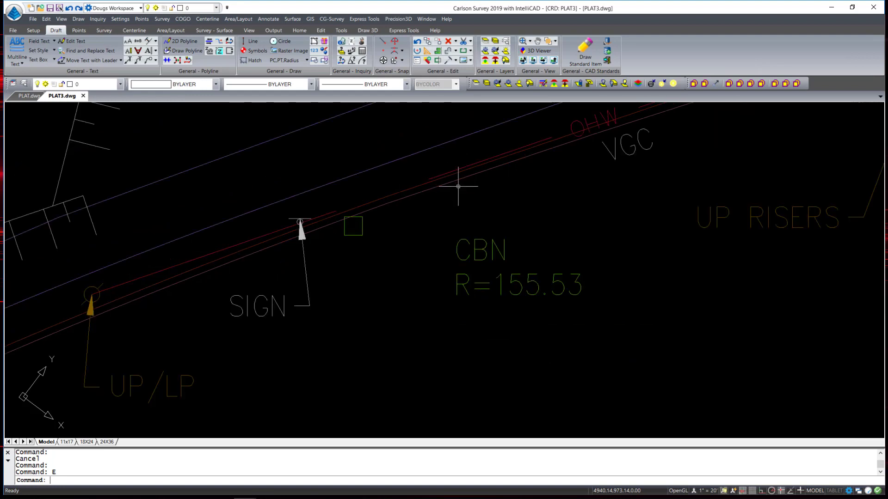
Rotate the green CBN square about its insertion point to align with the adjacent line.
click(51, 19)
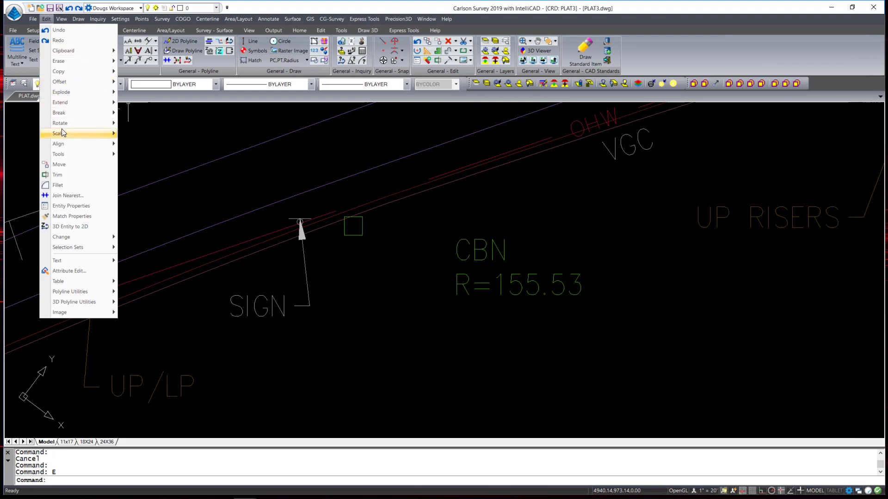
mouse_move(64, 128)
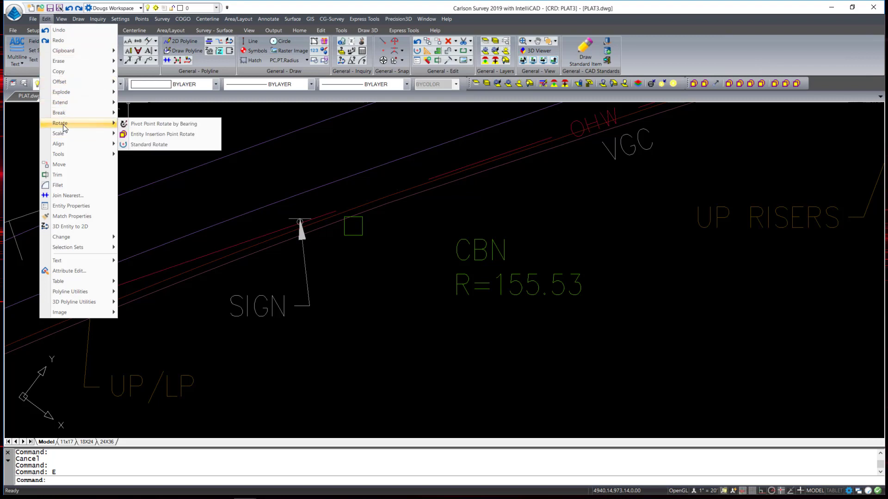
click(170, 134)
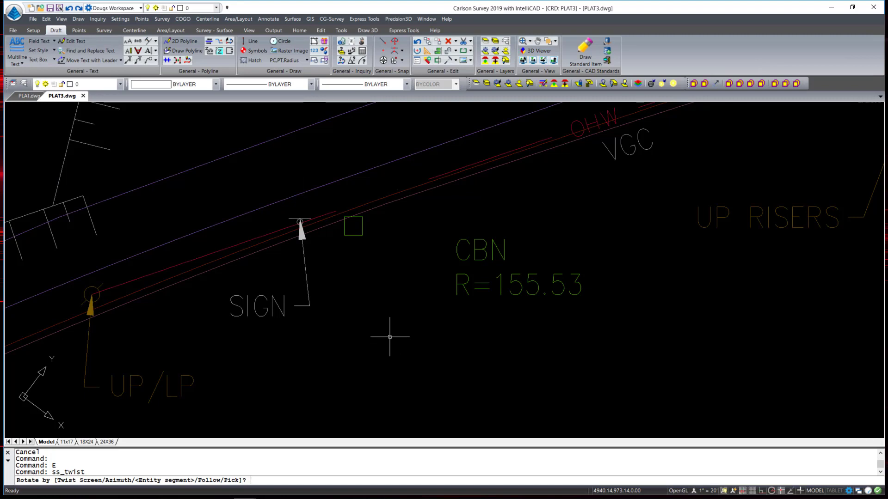
text(E)
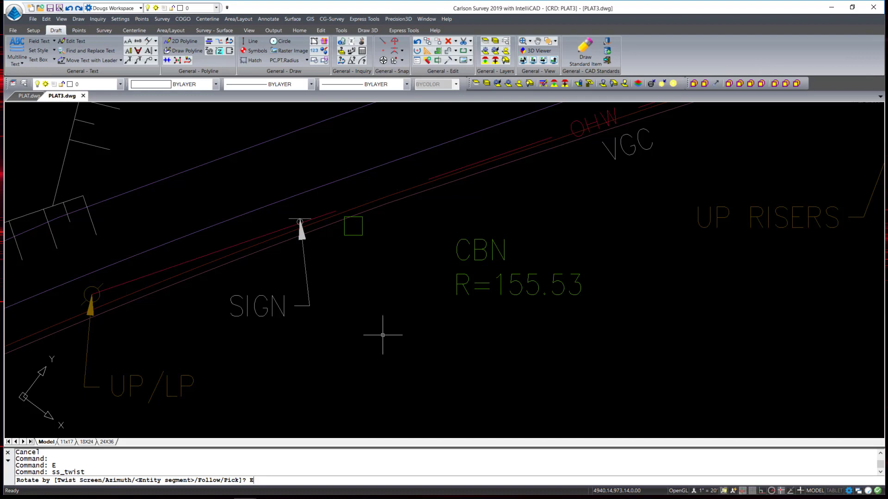
key(Return)
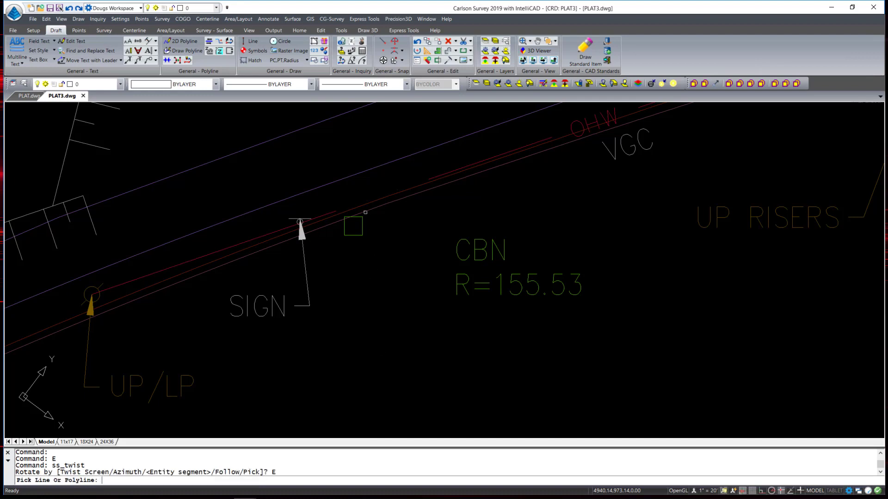
click(365, 212)
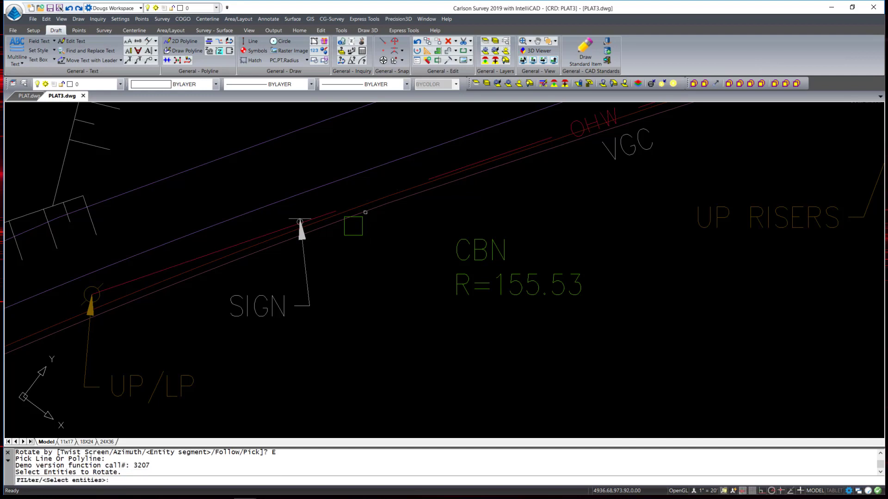
click(363, 233)
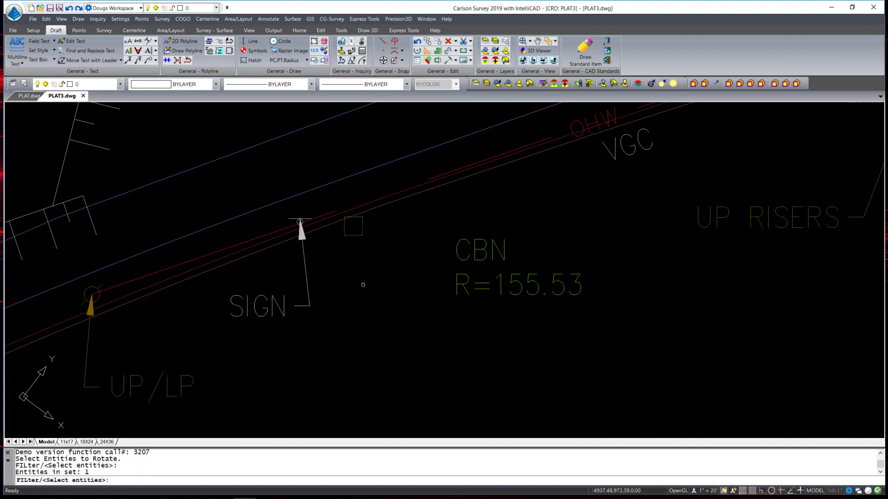
key(Return)
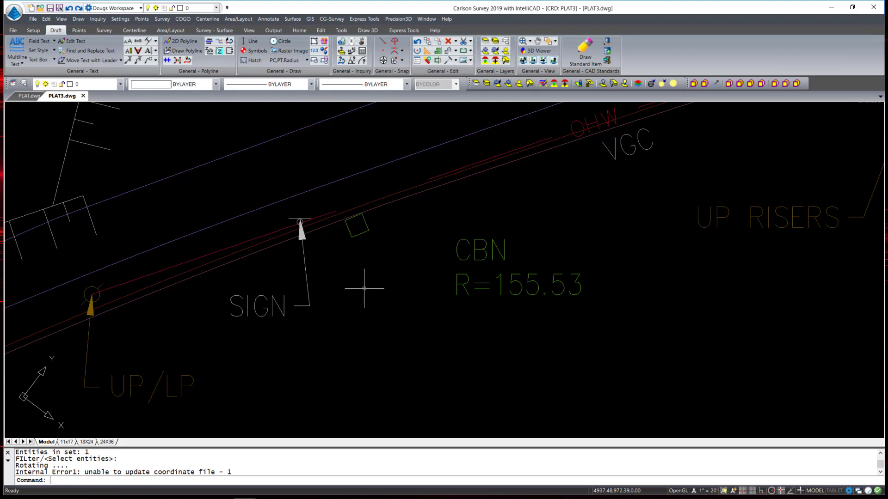
Attach the CBN R=155.53 label to its green square with a leader.
click(95, 61)
click(548, 257)
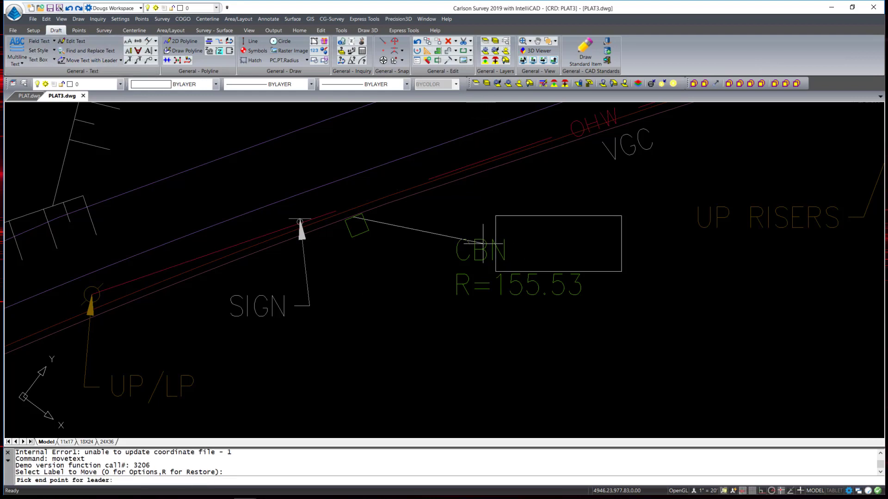
click(384, 238)
key(Return)
Twist the lower CBN R=155.22 square parallel to the VGC line using TW's pick option.
scroll(396, 327, down, 3)
middle_drag(396, 327, 406, 257)
scroll(406, 258, up, 5)
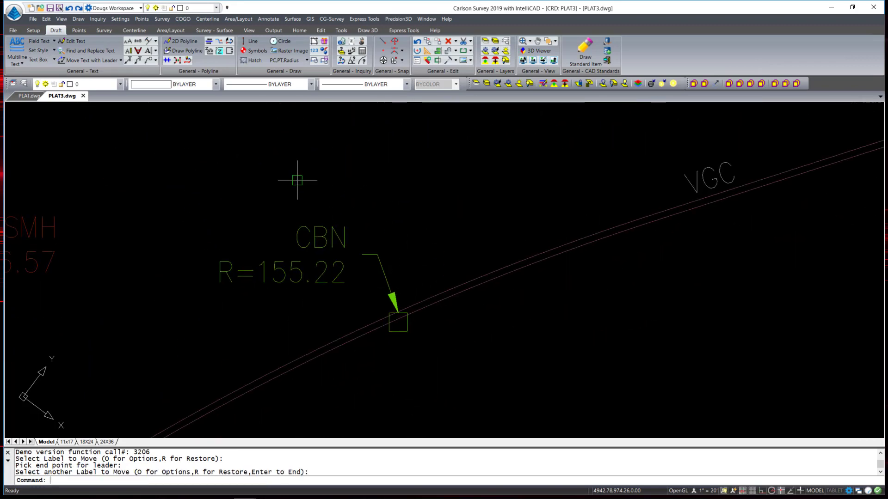
text(tw)
key(Return)
text(P)
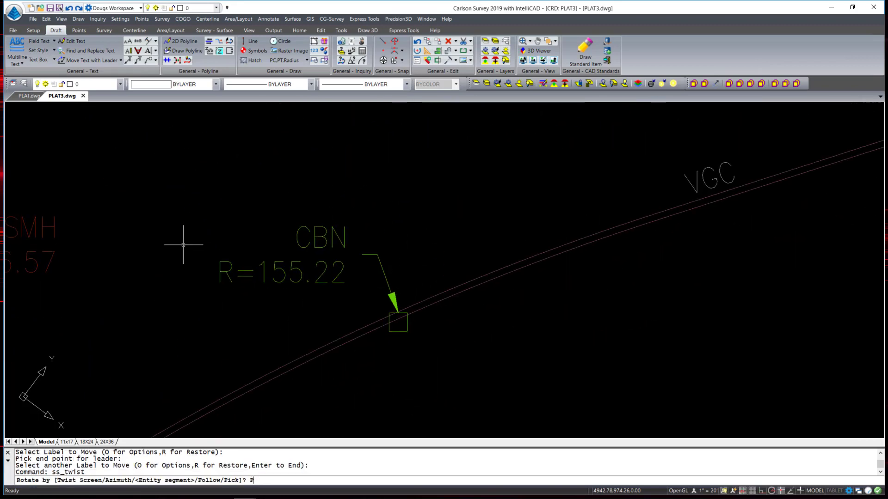
key(Return)
click(398, 323)
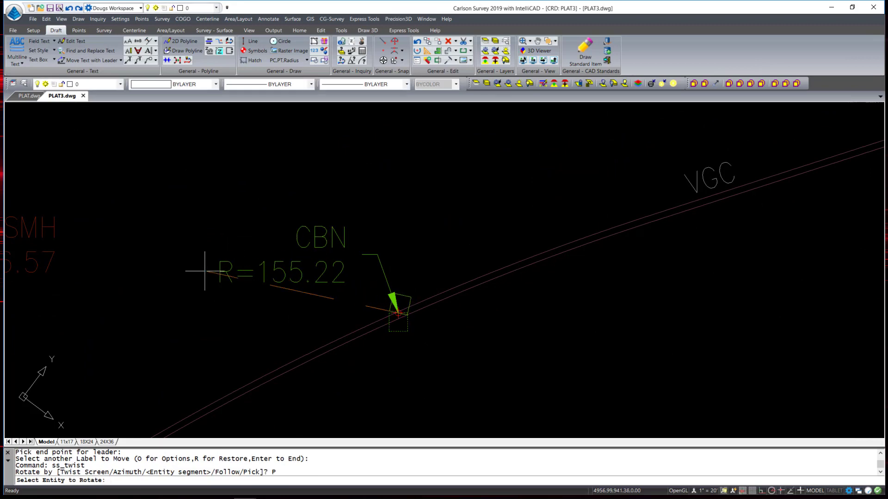
click(196, 401)
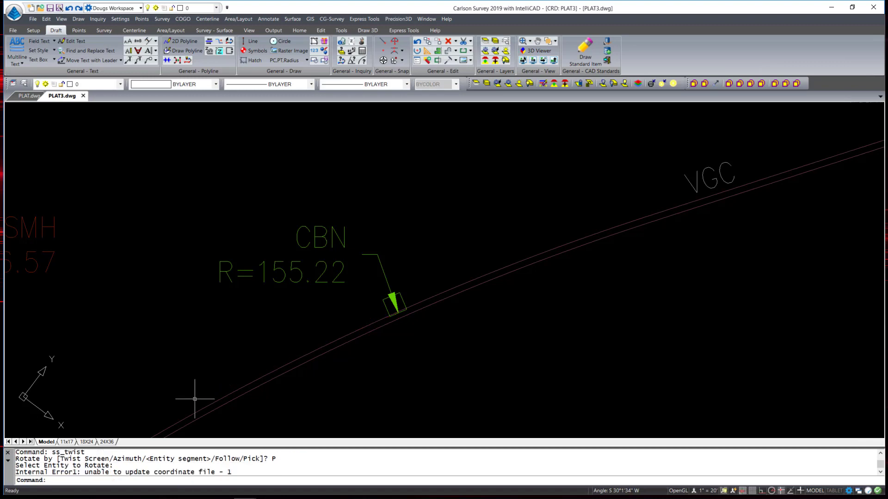
key(Return)
scroll(197, 400, down, 3)
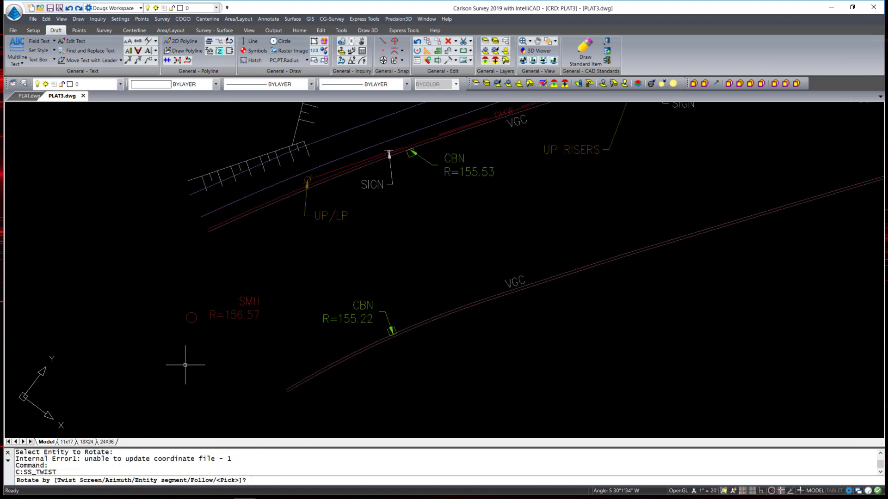